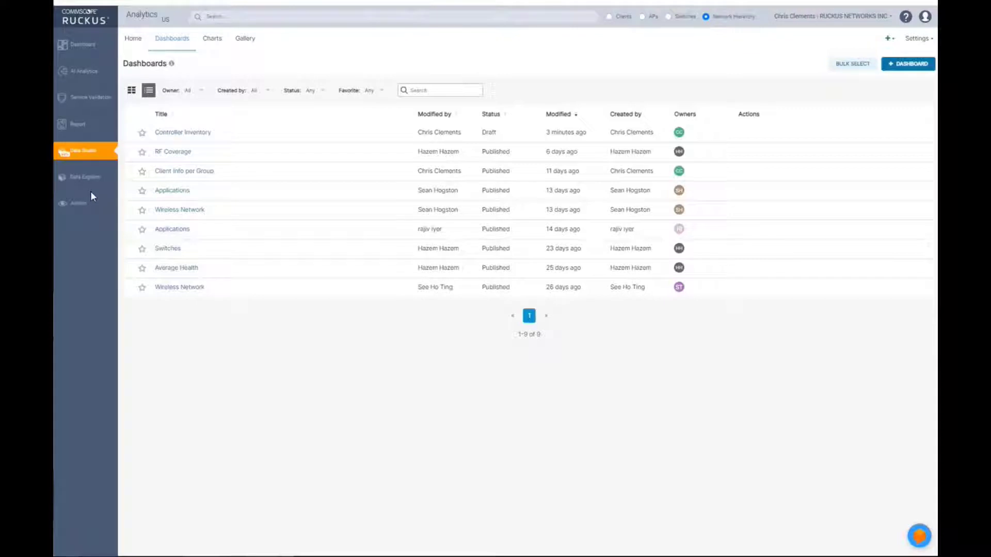
- Import the dashboard file "AP and Switch to Controller.dashboard" using the Apache Druid database
mouse_move(912, 40)
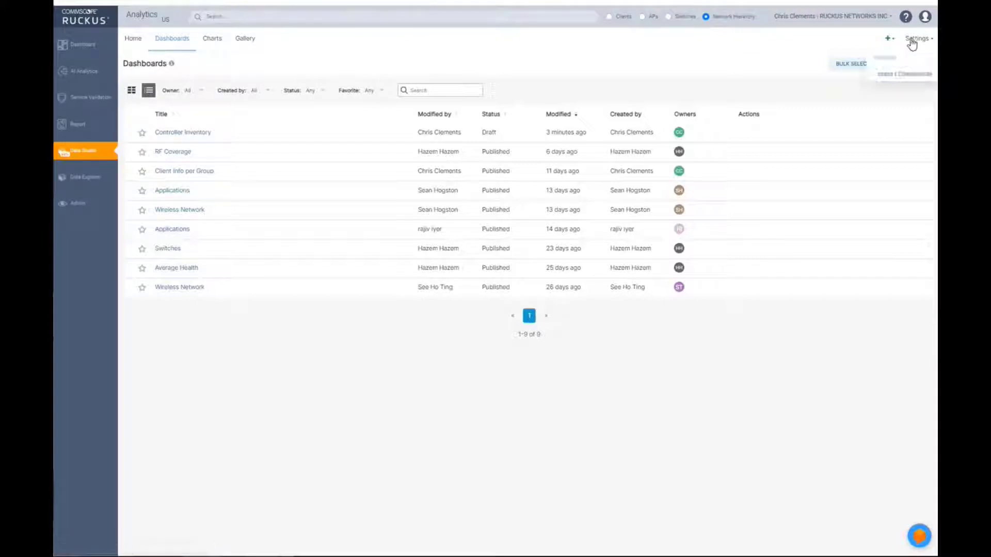
left_click(900, 77)
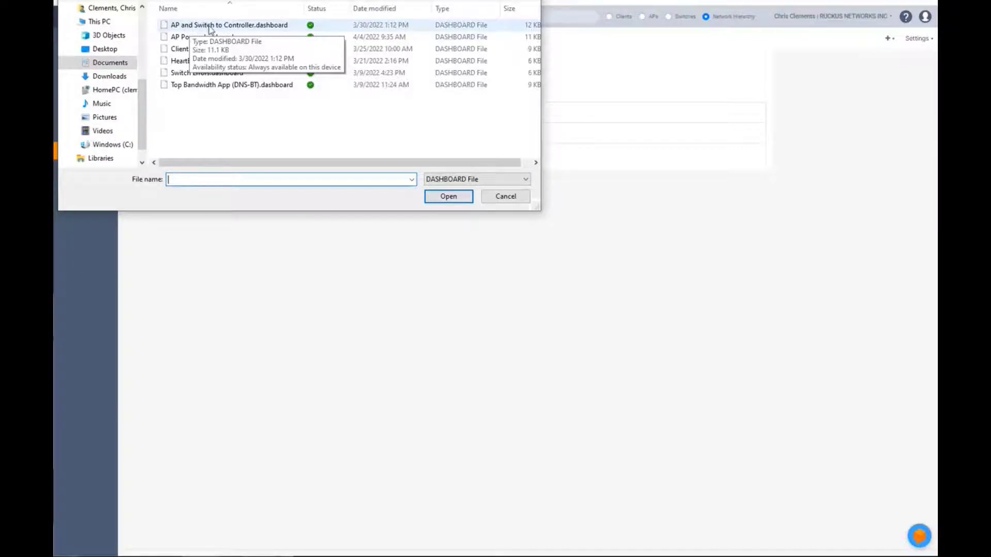
left_click(211, 25)
left_click(448, 199)
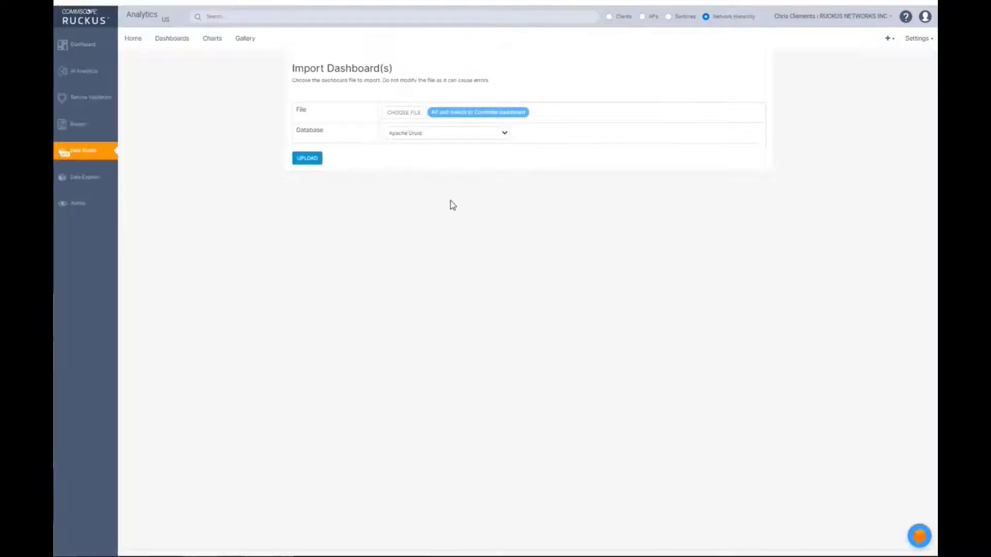
left_click(433, 135)
left_click(444, 143)
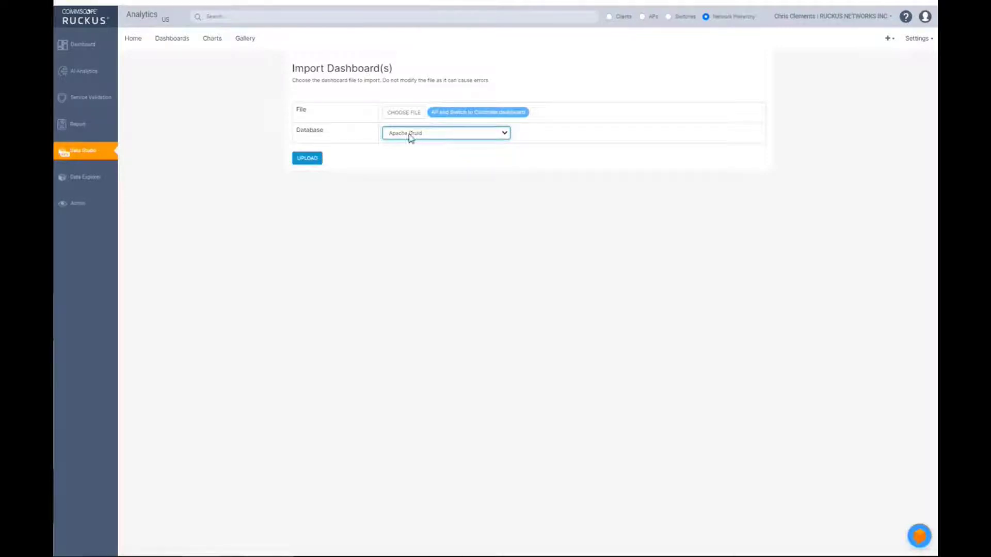
left_click(315, 162)
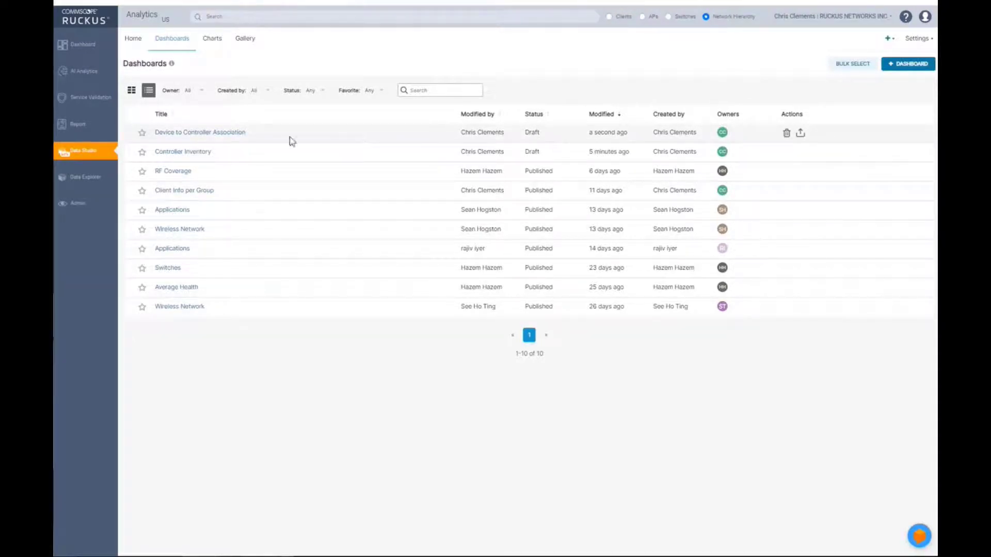
- Open the Device to Controller Association dashboard and filter it by AP controller name 1-vSZ
left_click(239, 134)
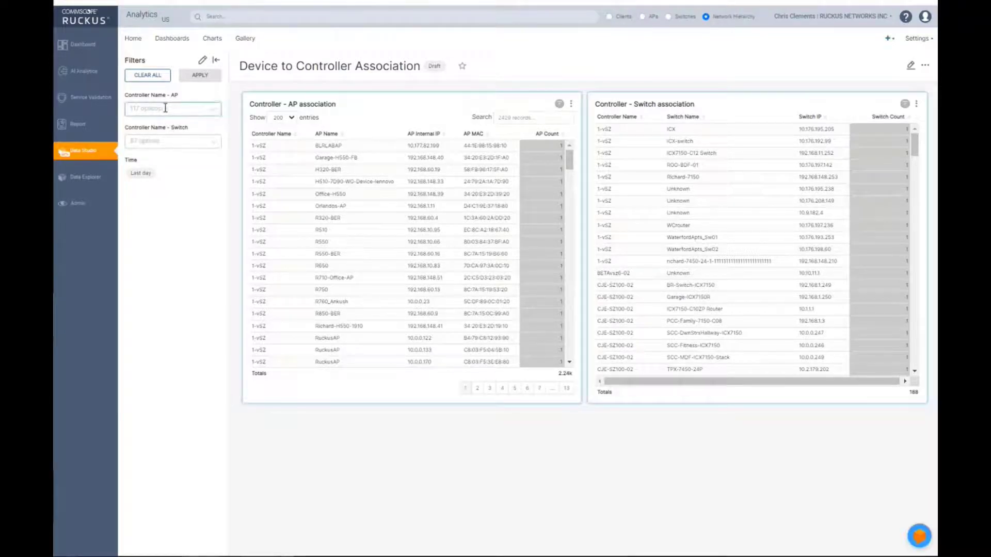
left_click(216, 110)
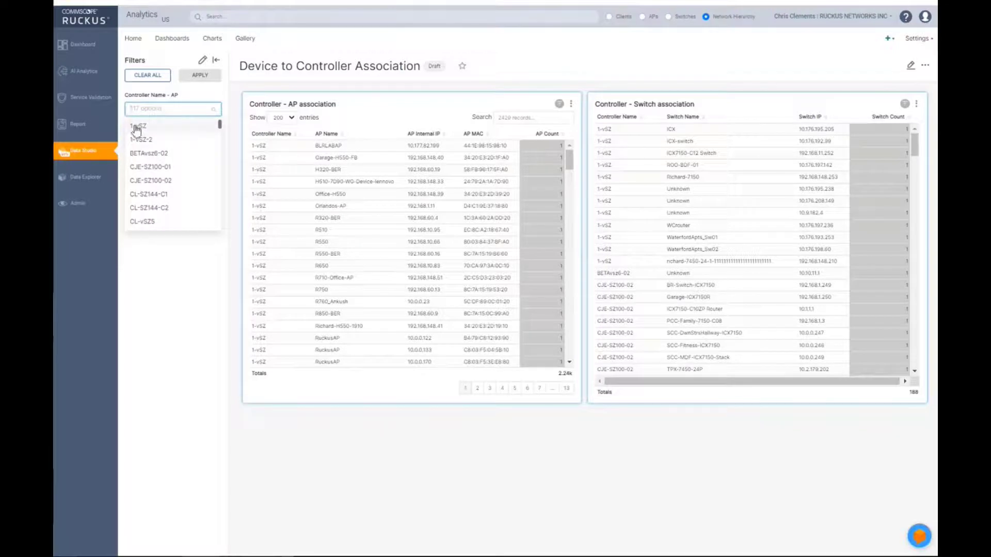
left_click(138, 127)
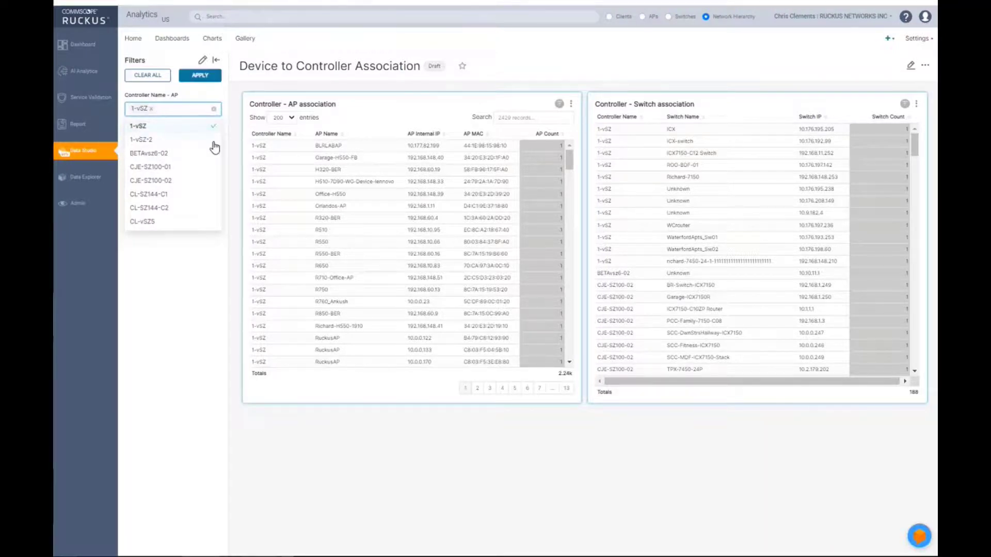
left_click(213, 109)
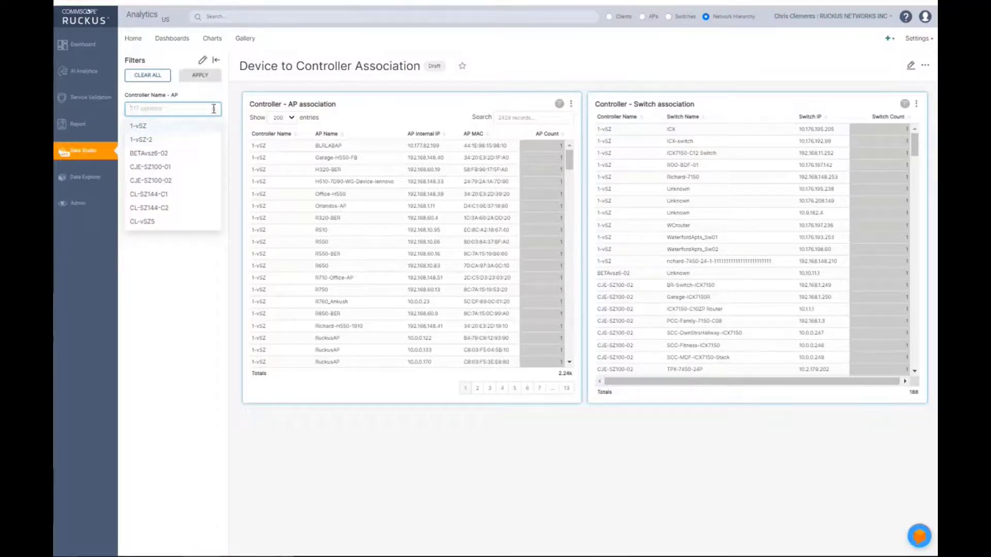
left_click(209, 110)
left_click(179, 110)
left_click(155, 130)
left_click(181, 230)
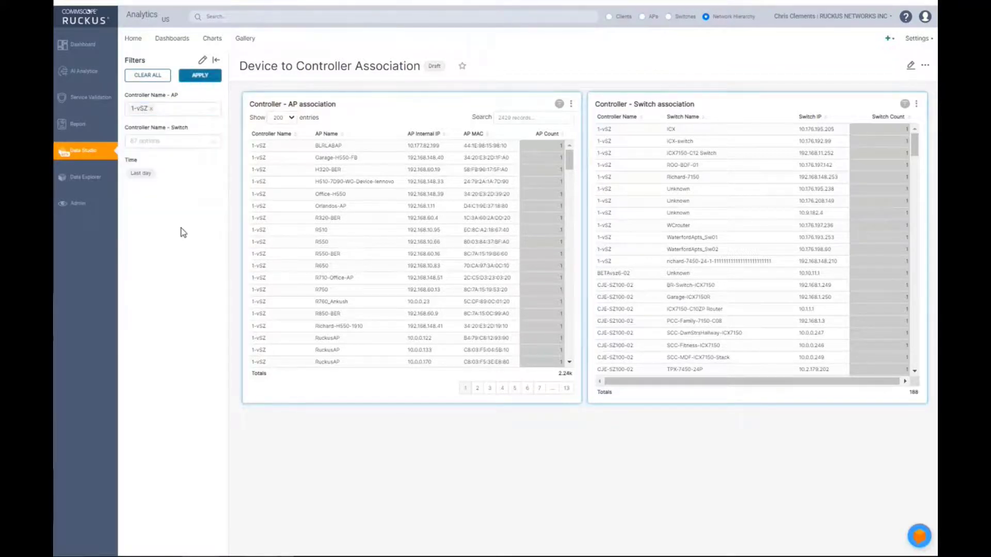
left_click(211, 76)
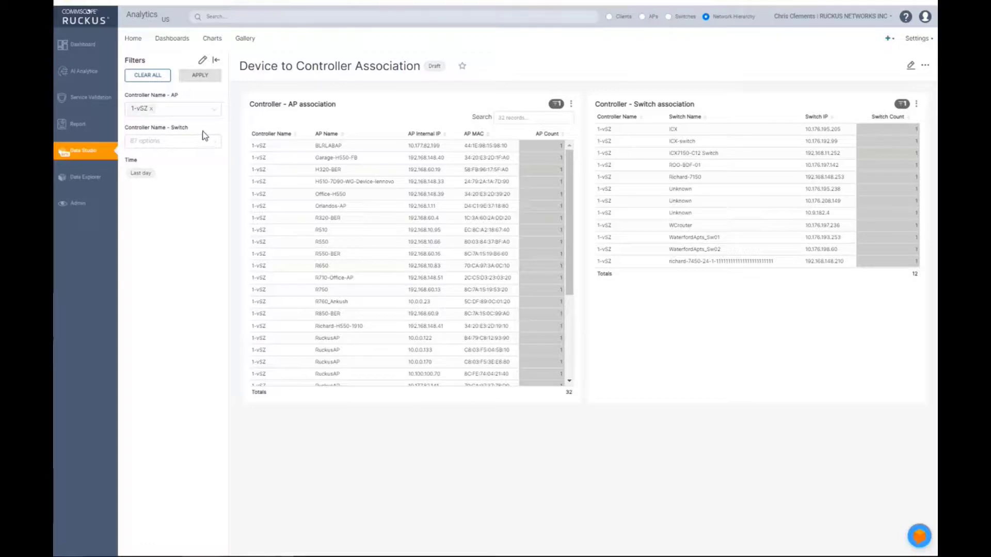
- Create a new blank dashboard and check its additional options
left_click(184, 41)
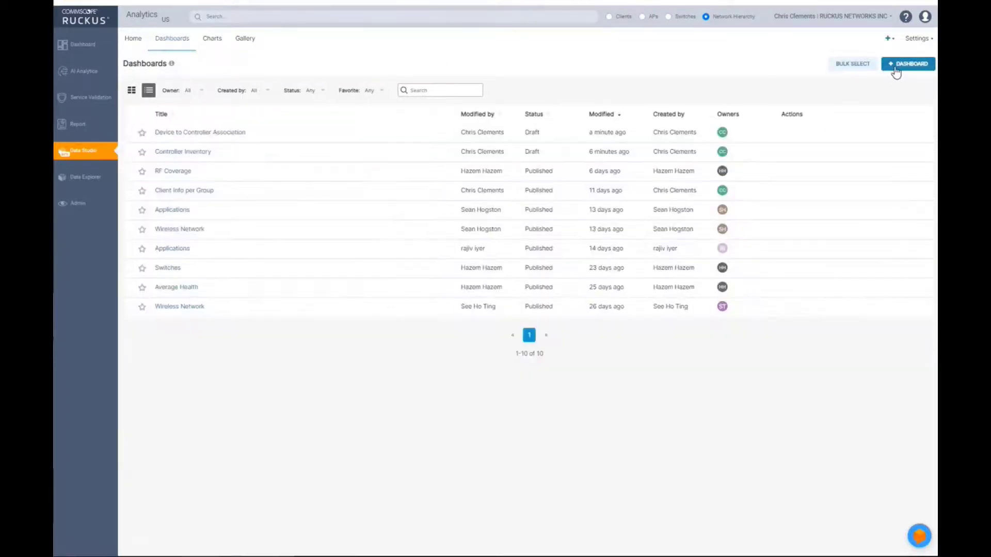
left_click(888, 38)
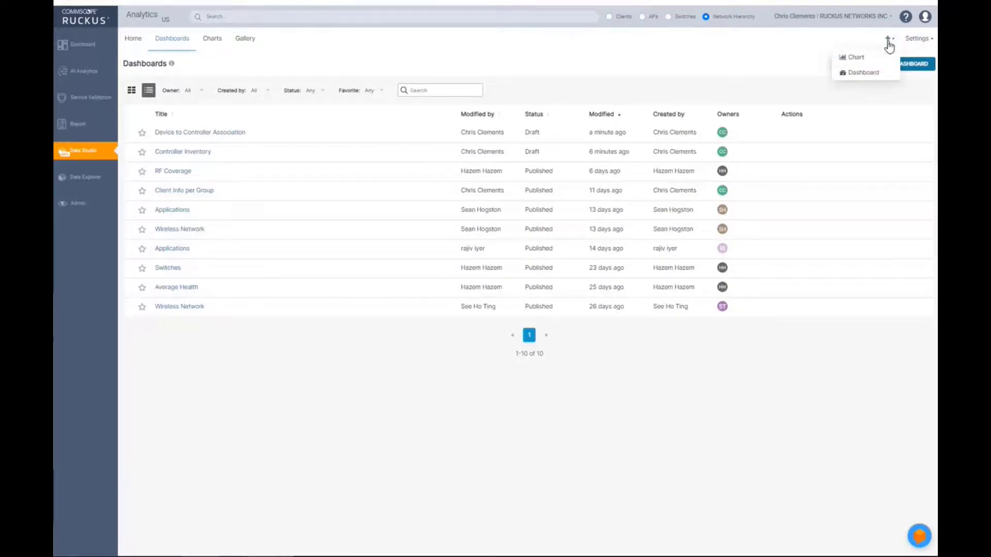
left_click(917, 66)
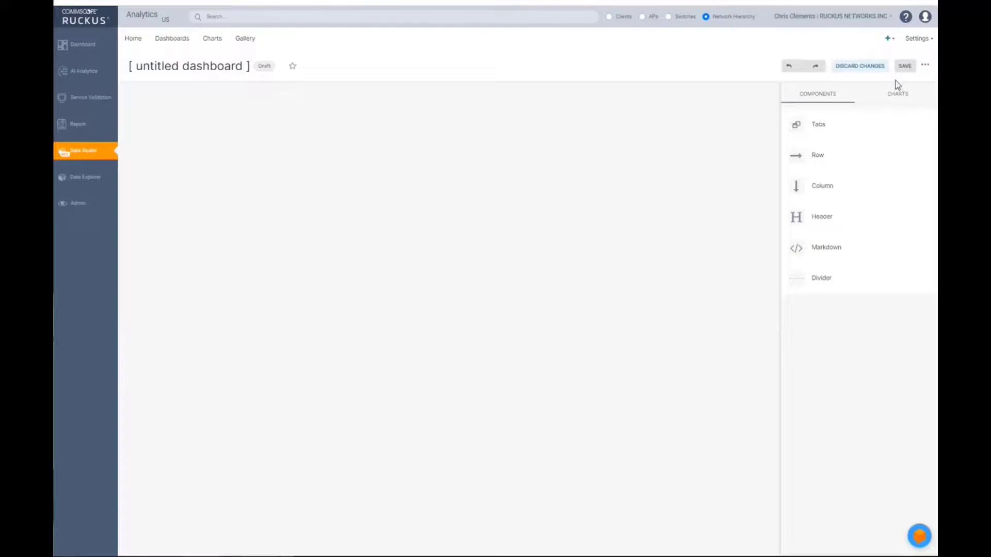
left_click(925, 66)
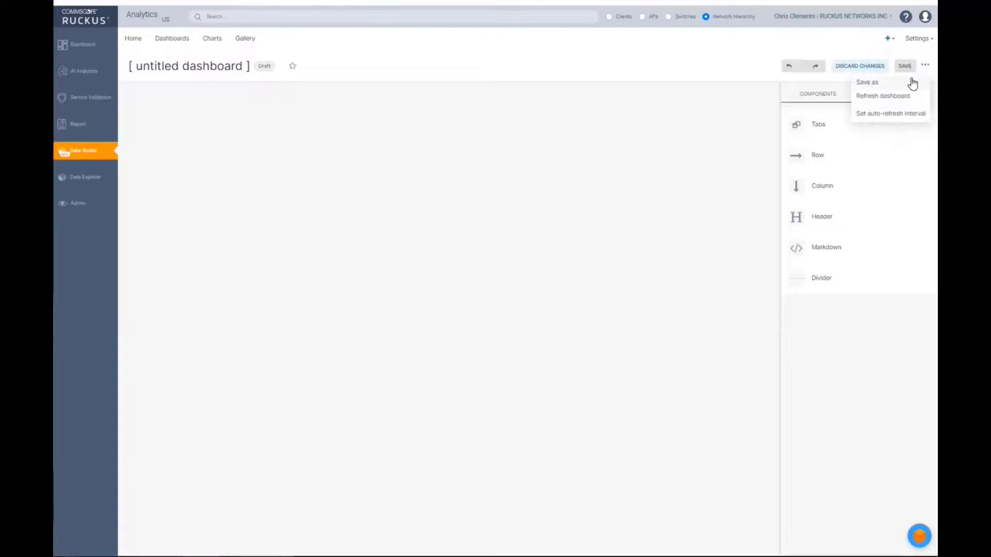
left_click(913, 39)
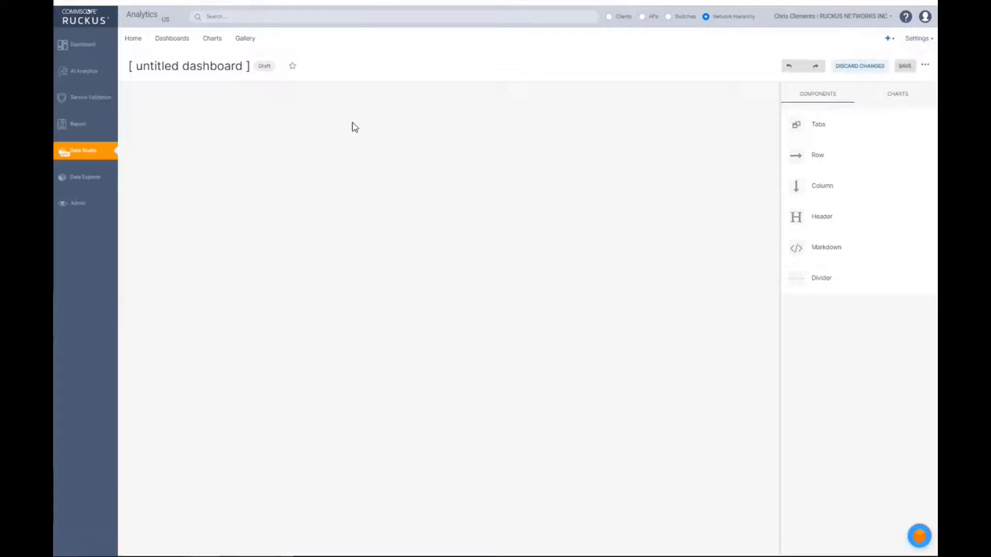
- Return to the dashboards list and reopen the Device to Controller Association dashboard
left_click(173, 39)
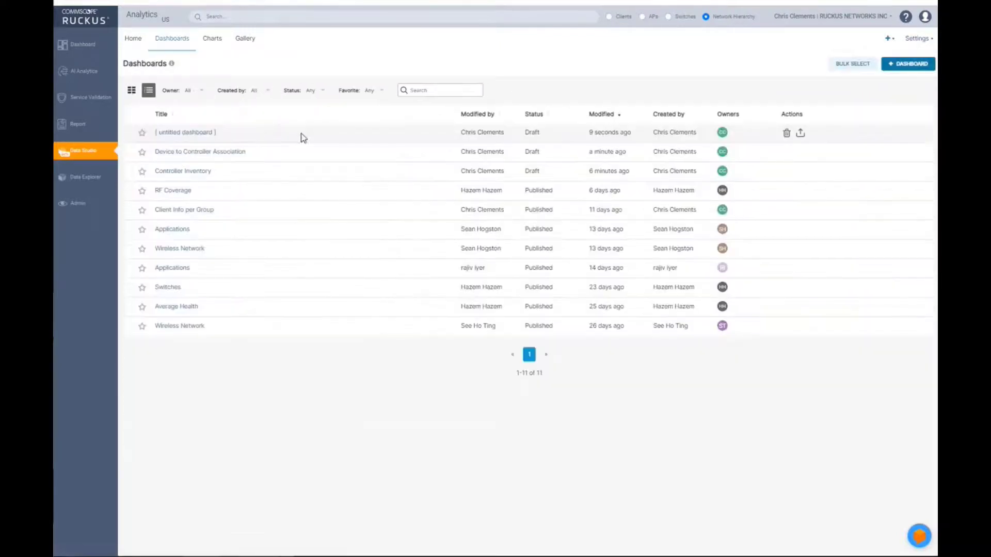
left_click(915, 40)
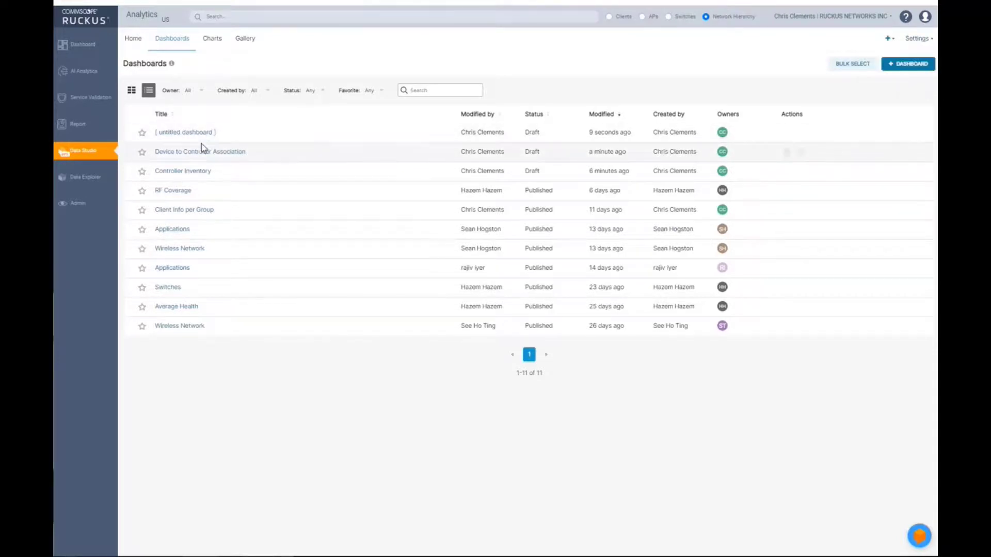
left_click(181, 157)
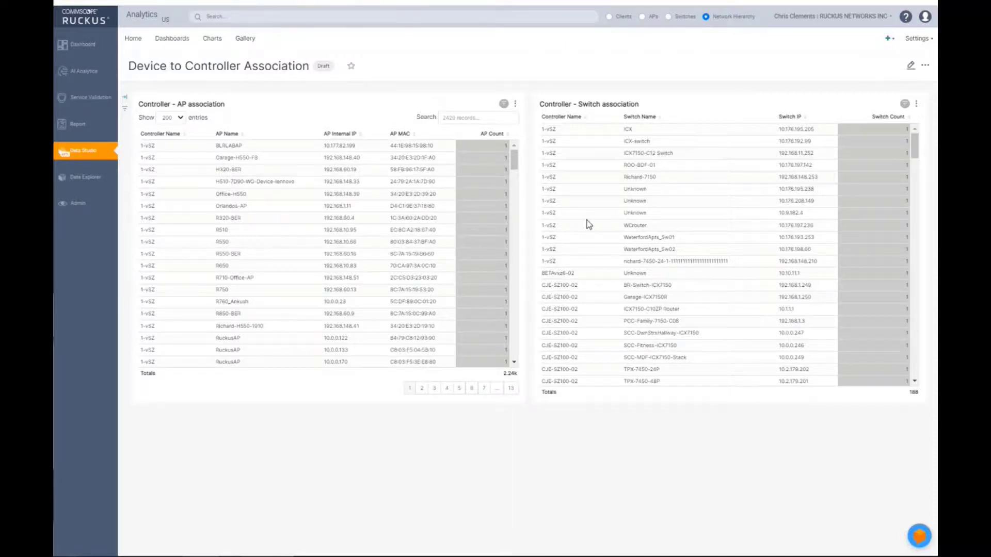
- Open the Controller - AP association chart and review its data query and customization settings
left_click(212, 45)
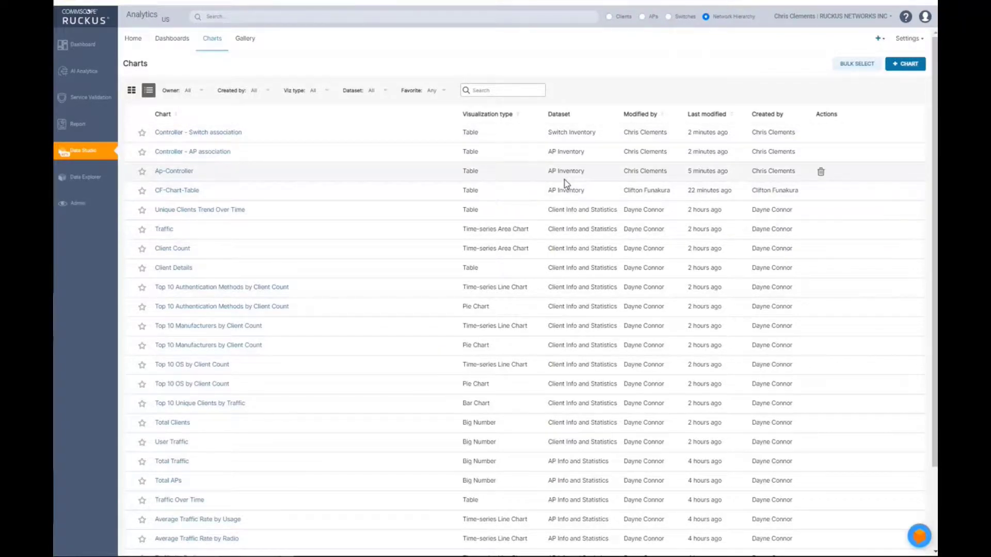
left_click(204, 155)
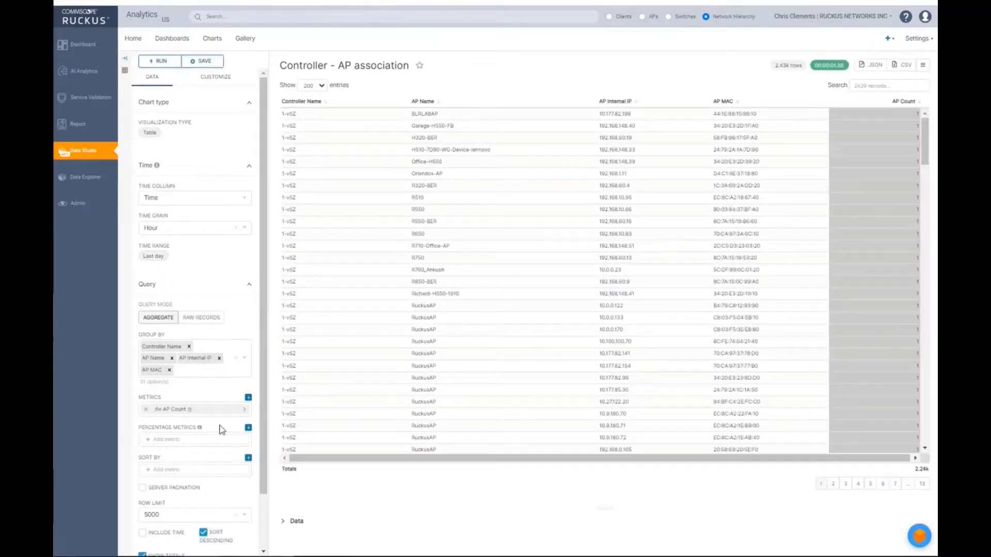
left_click(216, 83)
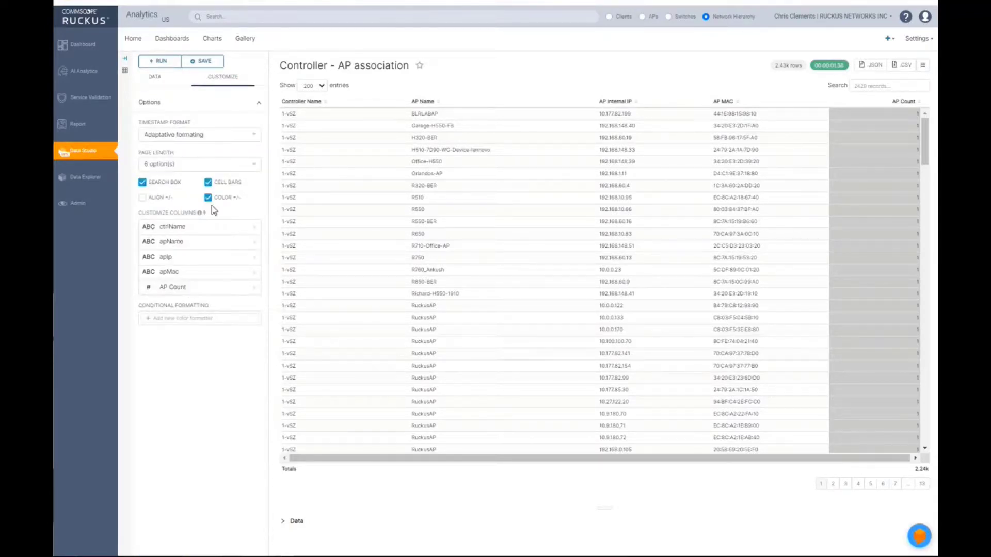
left_click(153, 78)
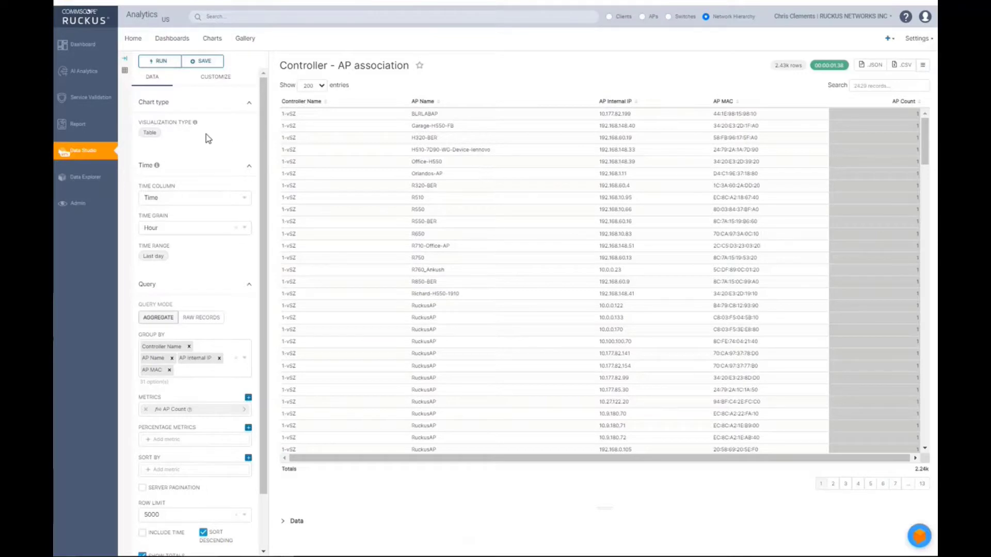
- Delete the untitled dashboard from the dashboards list, confirming with "delete"
left_click(166, 38)
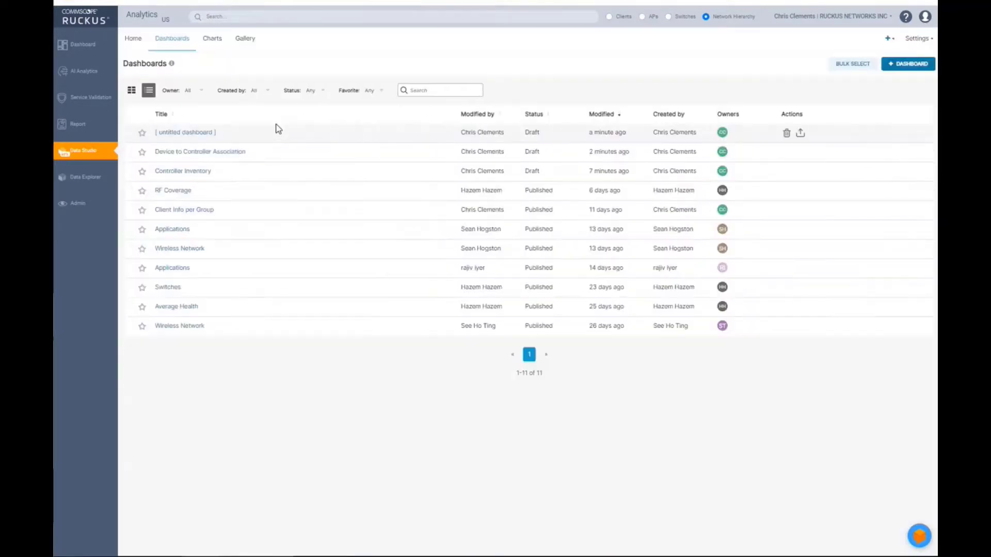
left_click(787, 134)
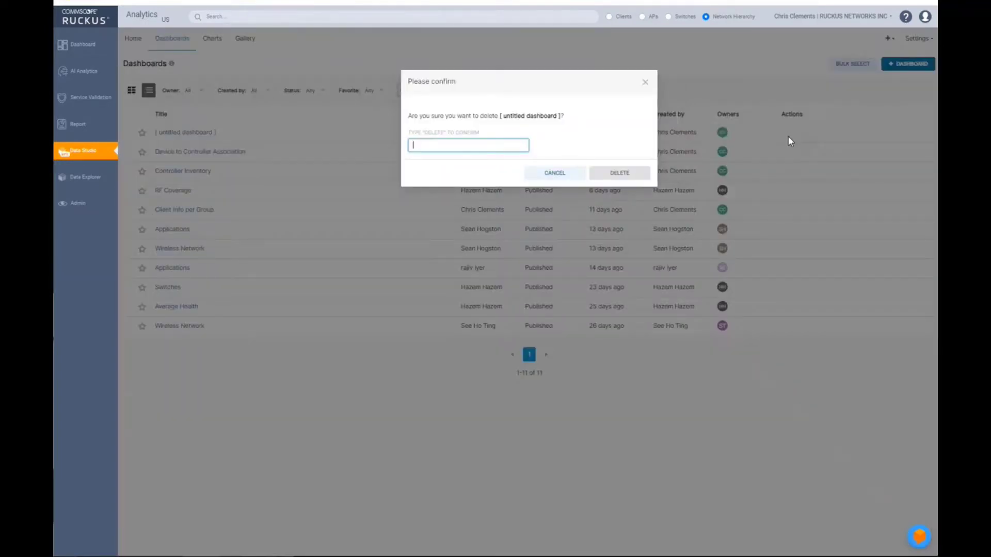
type("delete")
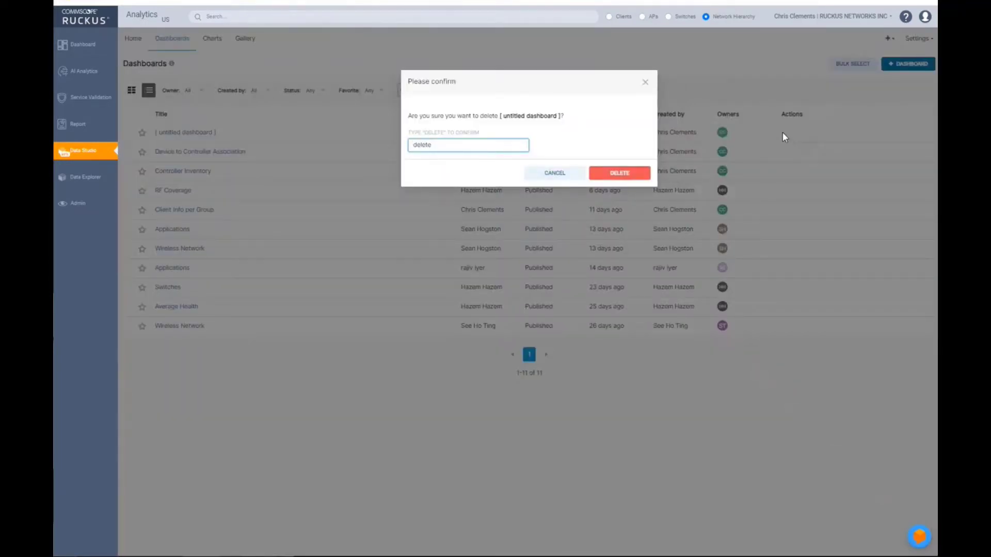
left_click(630, 175)
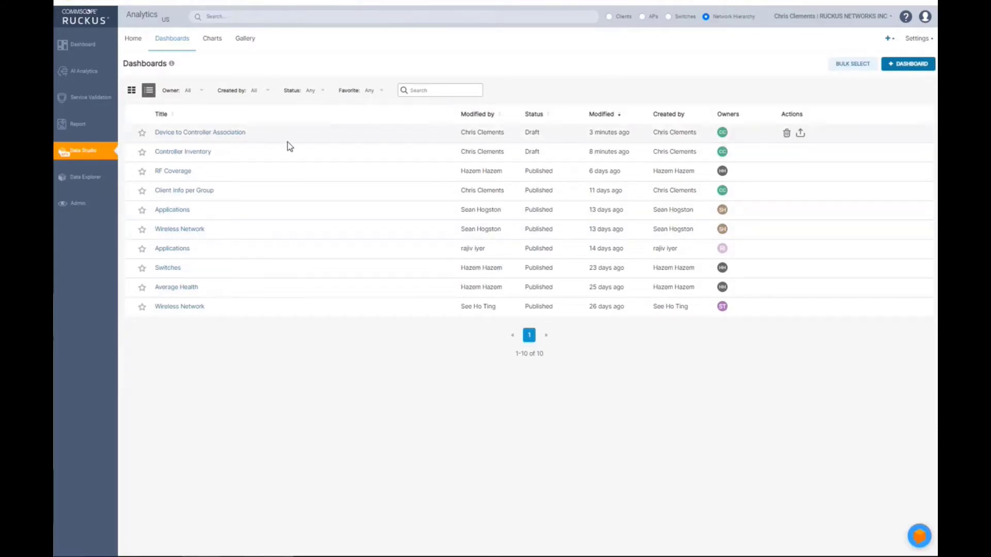
- Mark the Device to Controller Association dashboard as a favorite and show your own dashboards on the home page
left_click(142, 134)
left_click(140, 135)
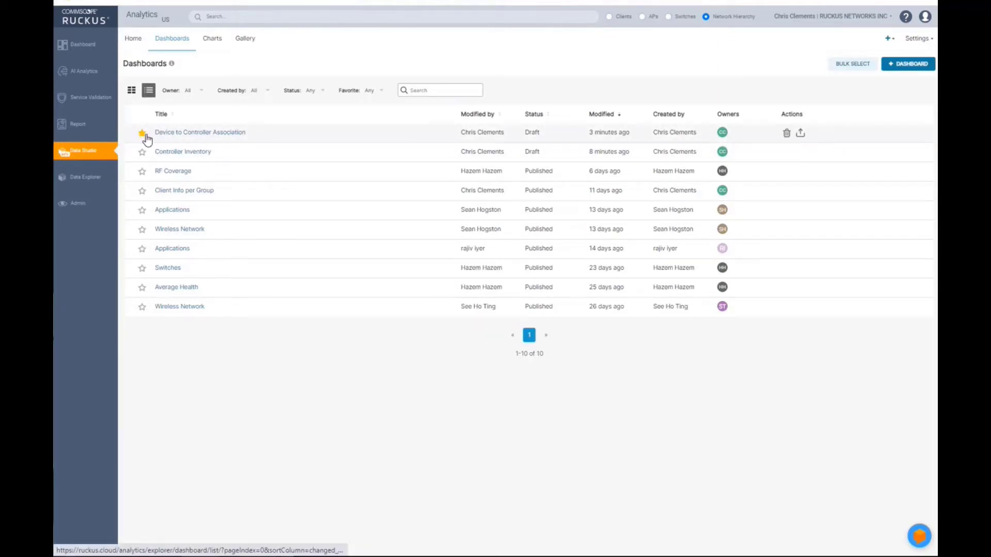
left_click(133, 44)
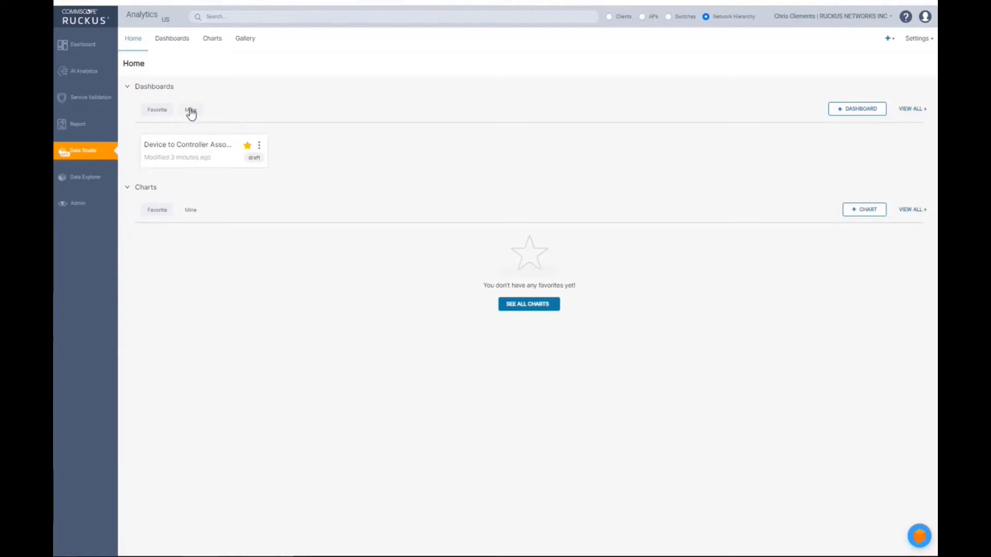
left_click(191, 111)
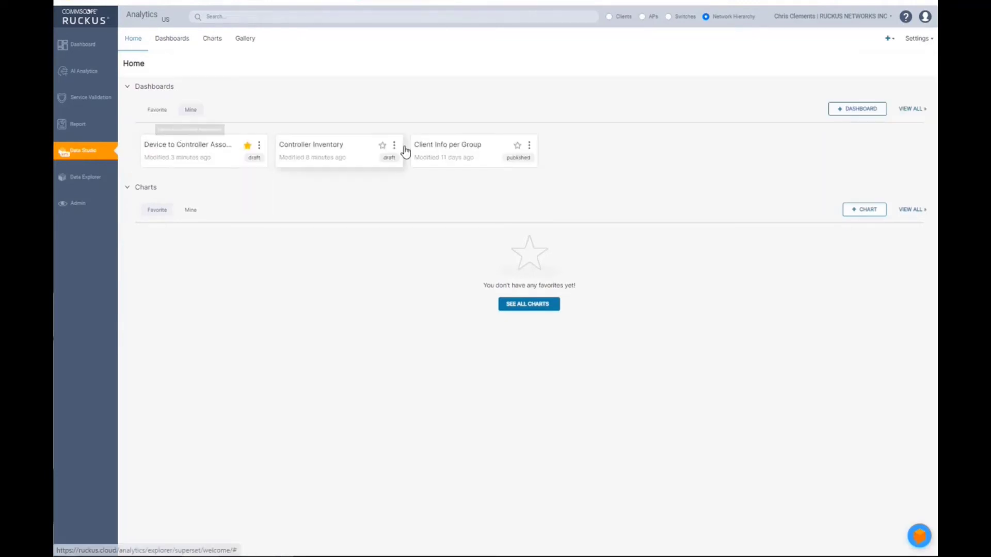